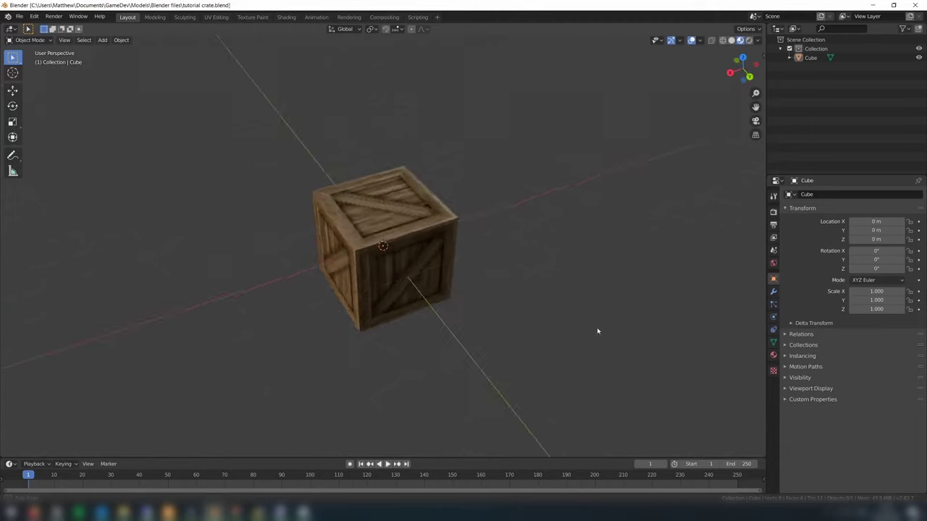
# Orbit around the finished textured crate and yellow shipping container to inspect them from several angles.
pyautogui.moveTo(597, 327); pyautogui.dragTo(700, 315, button='middle')
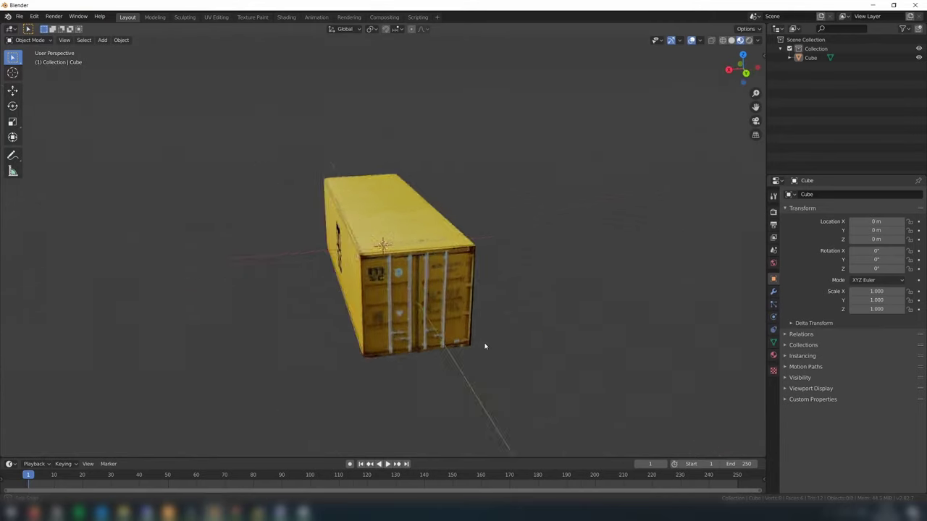
pyautogui.moveTo(485, 345); pyautogui.dragTo(517, 343, button='middle')
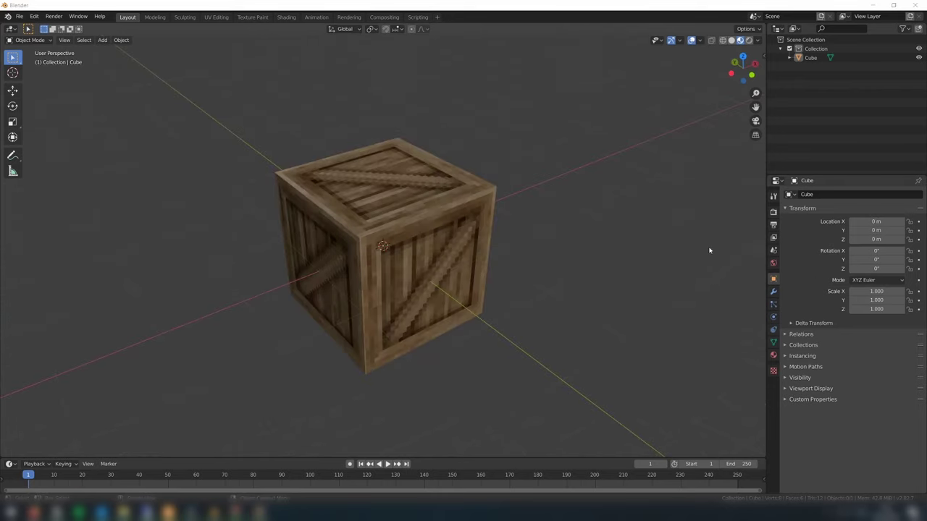
pyautogui.moveTo(710, 251); pyautogui.dragTo(555, 259, button='middle')
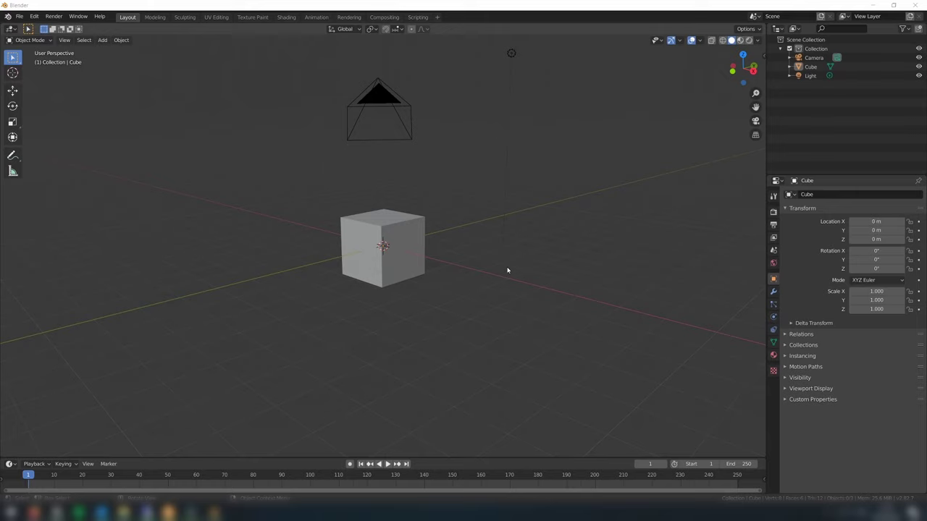
# Delete the Camera and the Light from the Outliner.
pyautogui.moveTo(507, 268)
pyautogui.mouseDown(button='middle')
pyautogui.moveTo(492, 284)
pyautogui.moveTo(418, 276)
pyautogui.moveTo(476, 287)
pyautogui.moveTo(496, 274)
pyautogui.mouseUp(button='middle')
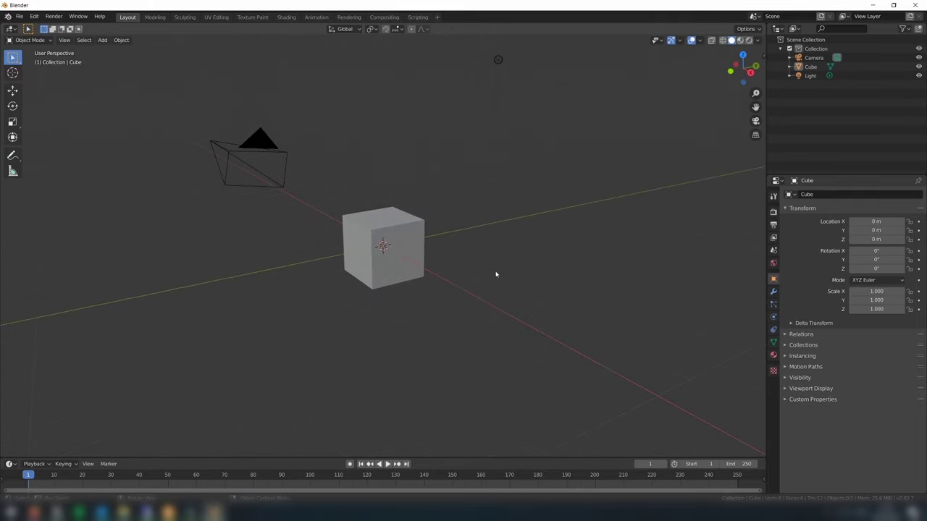
pyautogui.click(803, 67)
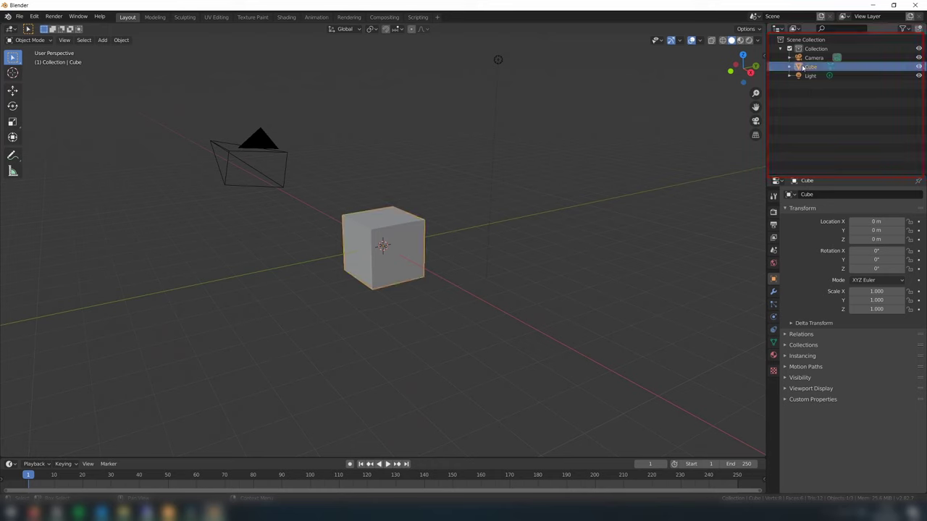
pyautogui.click(810, 58)
pyautogui.click(811, 76)
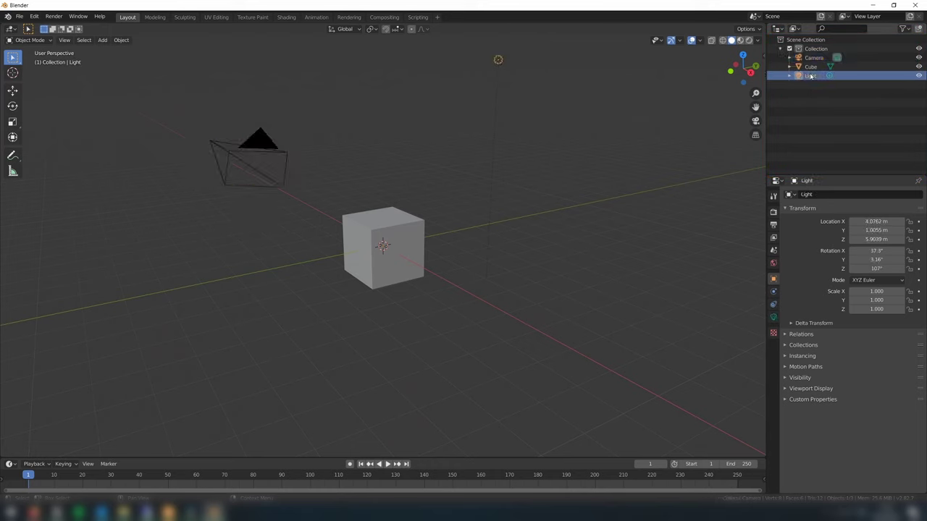
pyautogui.rightClick(810, 58)
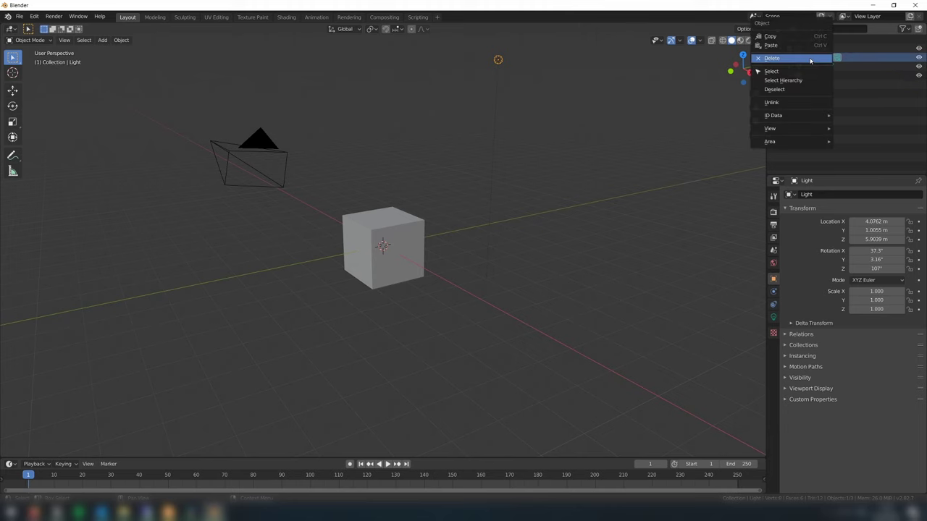
pyautogui.click(810, 59)
pyautogui.rightClick(809, 67)
pyautogui.click(809, 67)
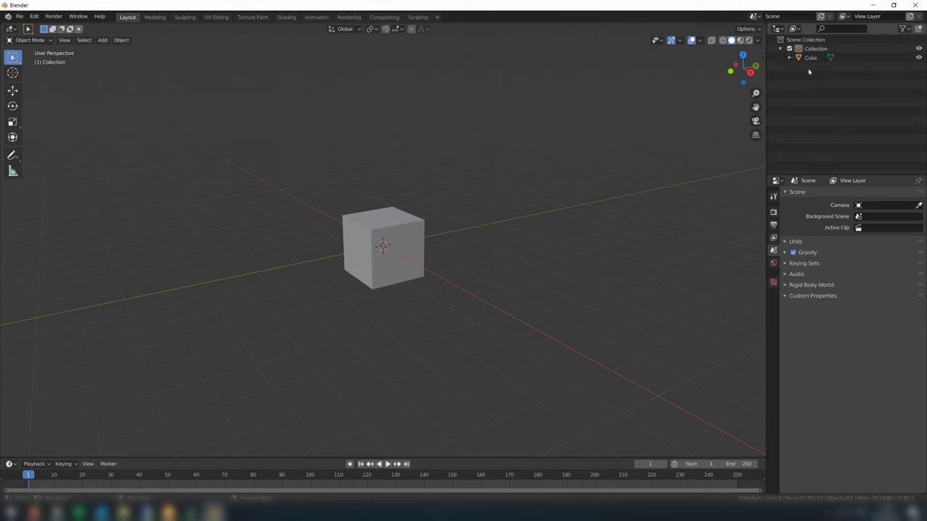
# Select the remaining cube and orbit and zoom around it.
pyautogui.moveTo(724, 123); pyautogui.dragTo(654, 321, button='middle')
pyautogui.press('a')
pyautogui.scroll(2, 654, 320)
pyautogui.moveTo(538, 259); pyautogui.dragTo(619, 273, button='middle')
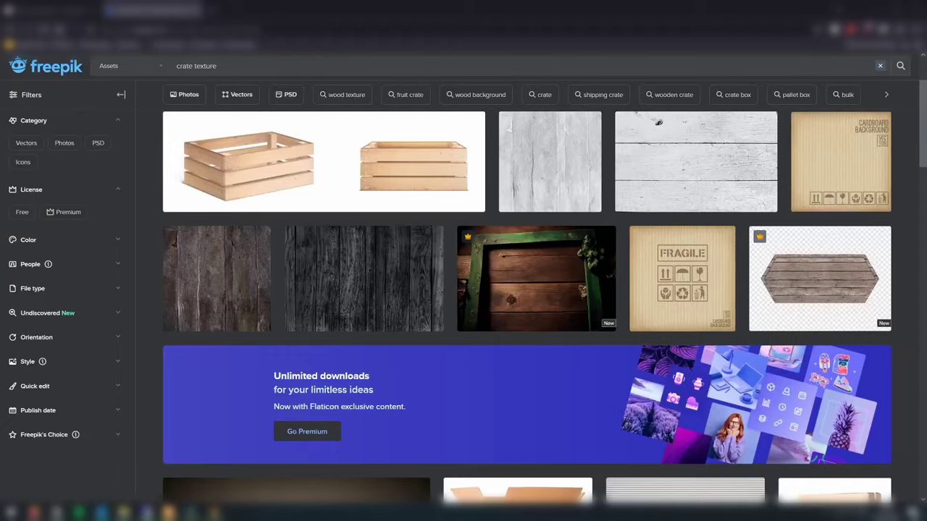
# Scroll through the Freepik 'crate texture' photo results and down the gimp.org homepage.
pyautogui.scroll(2, 658, 123)
pyautogui.scroll(-5, 746, 319)
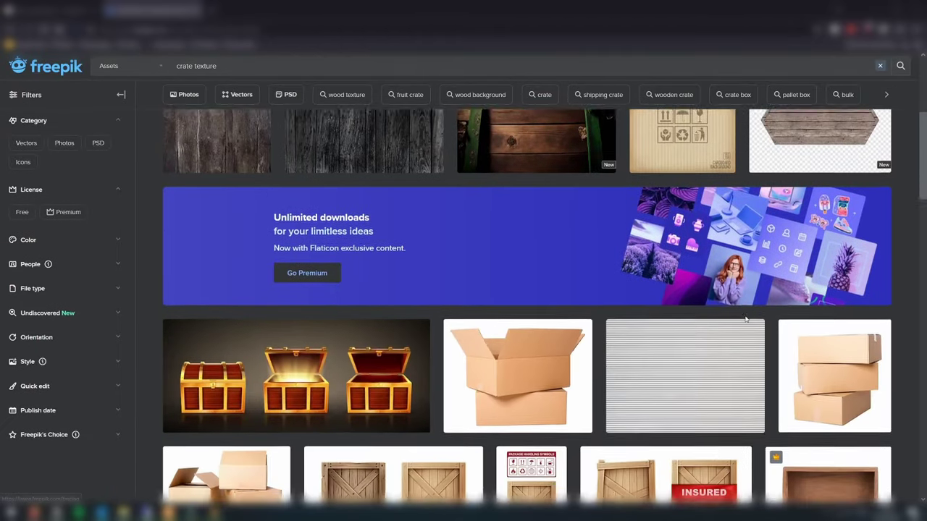
pyautogui.scroll(-5, 746, 318)
pyautogui.scroll(2, 746, 321)
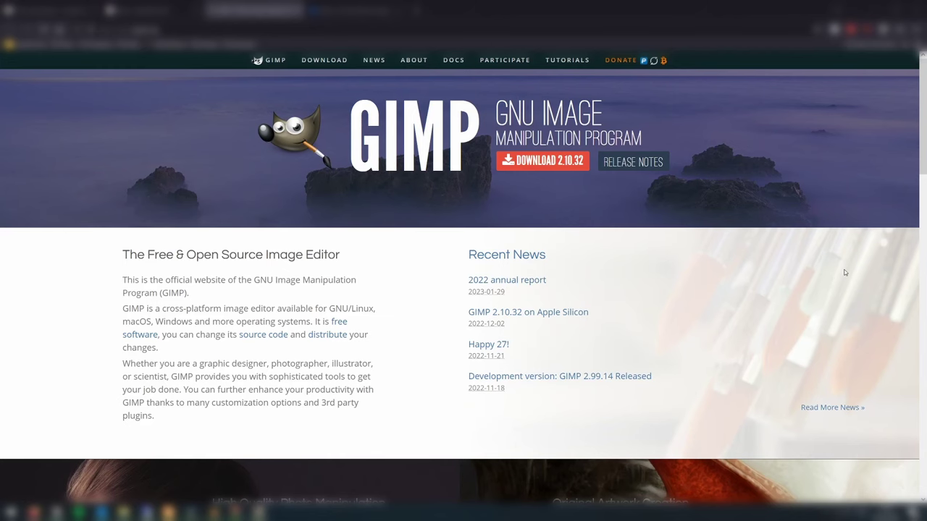
pyautogui.scroll(-5, 845, 273)
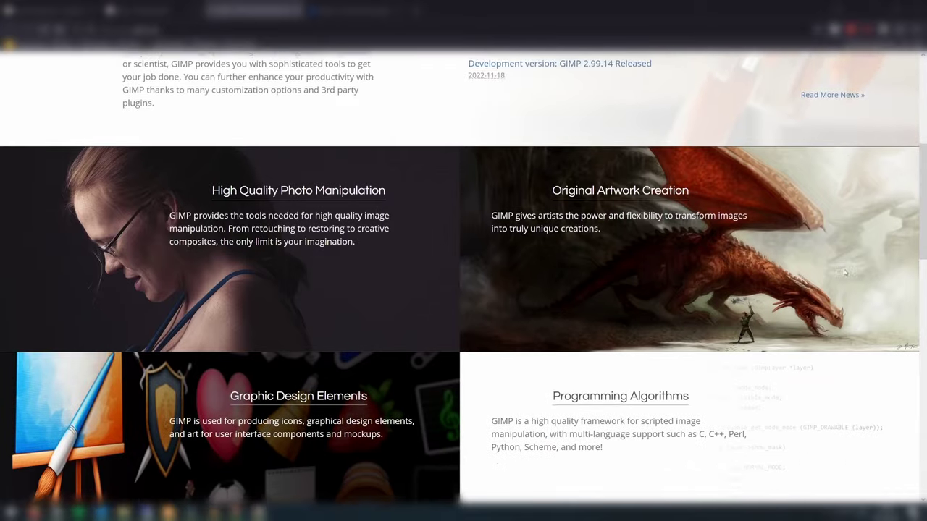
pyautogui.scroll(-3, 844, 272)
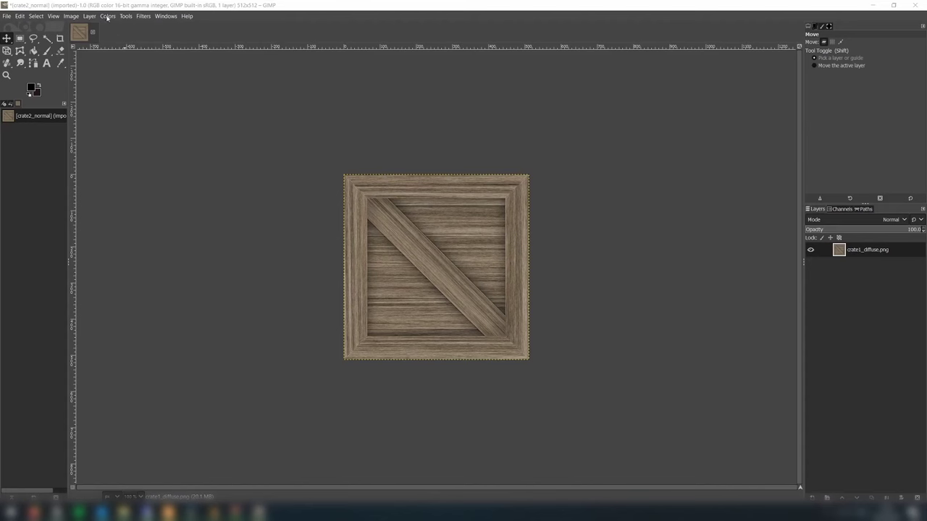
# Darken the crate texture and raise its contrast with Brightness-Contrast.
pyautogui.click(107, 16)
pyautogui.click(135, 94)
pyautogui.click(553, 150)
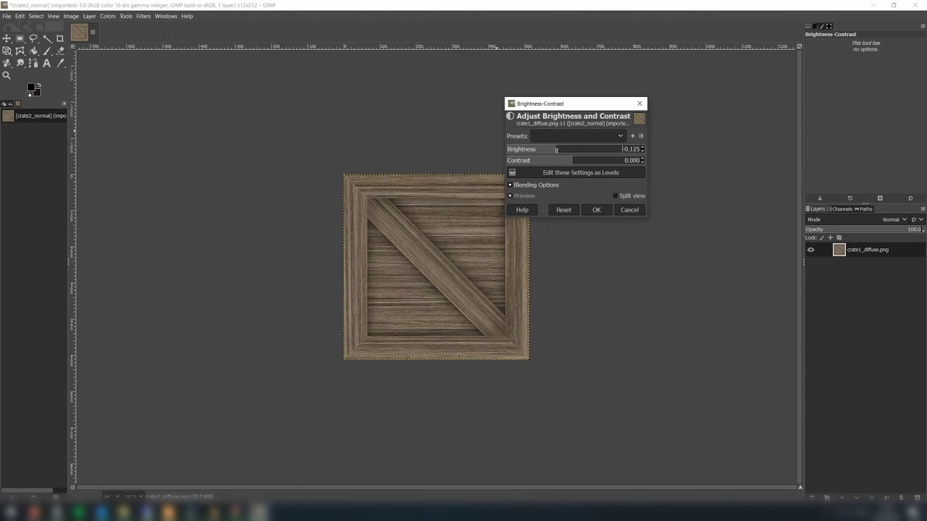
pyautogui.click(588, 161)
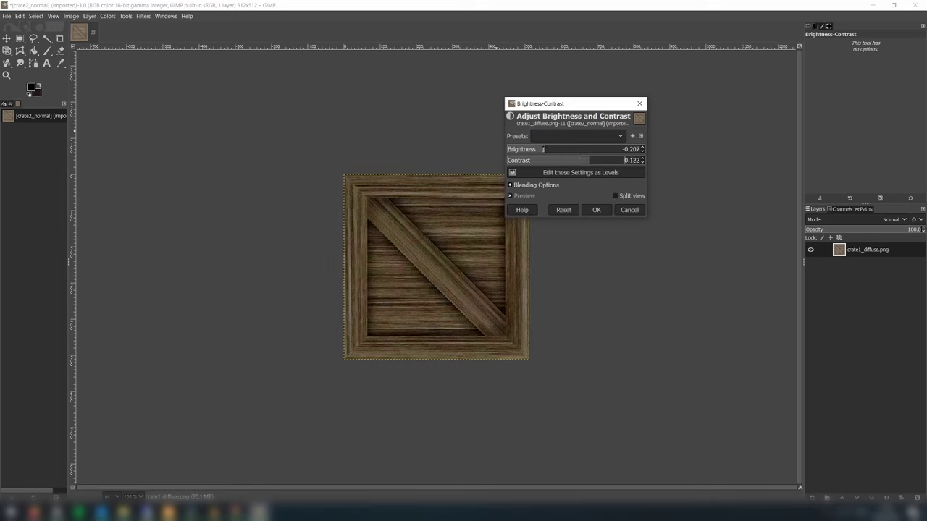
pyautogui.click(593, 160)
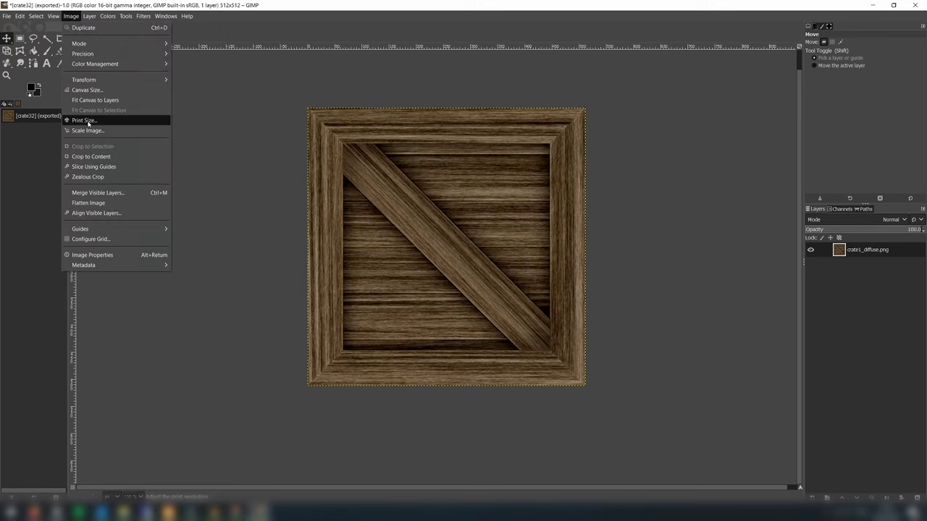
# Scale the crate image down to 32 × 32 pixels.
pyautogui.click(87, 131)
pyautogui.write('32')
pyautogui.press('Tab')
pyautogui.click(481, 325)
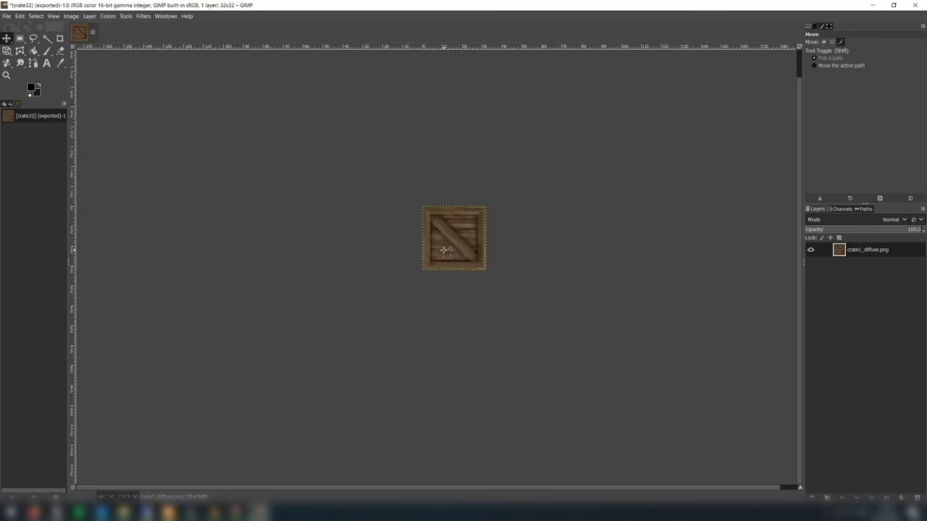
pyautogui.keyDown('ctrl'); pyautogui.scroll(4, 296, 310); pyautogui.keyUp('ctrl')
pyautogui.keyDown('ctrl'); pyautogui.scroll(-1, 245, 384); pyautogui.keyUp('ctrl')
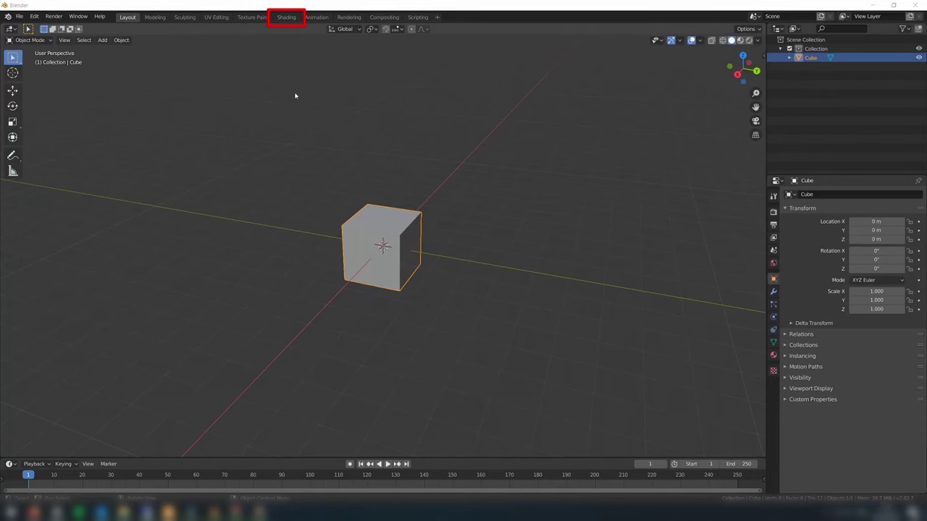
# In the Shading workspace, add an Image Texture node left of the Principled BSDF.
pyautogui.click(286, 17)
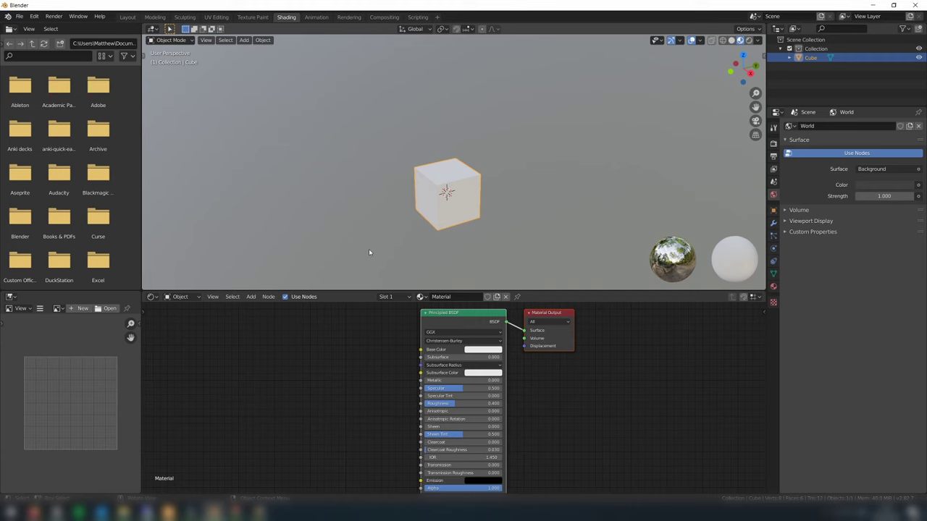
pyautogui.click(251, 297)
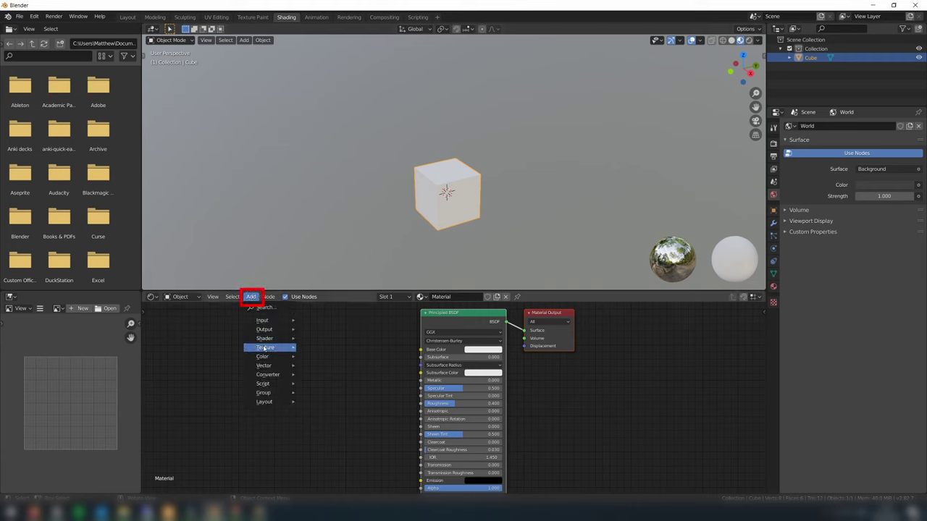
pyautogui.moveTo(265, 347)
pyautogui.click(324, 396)
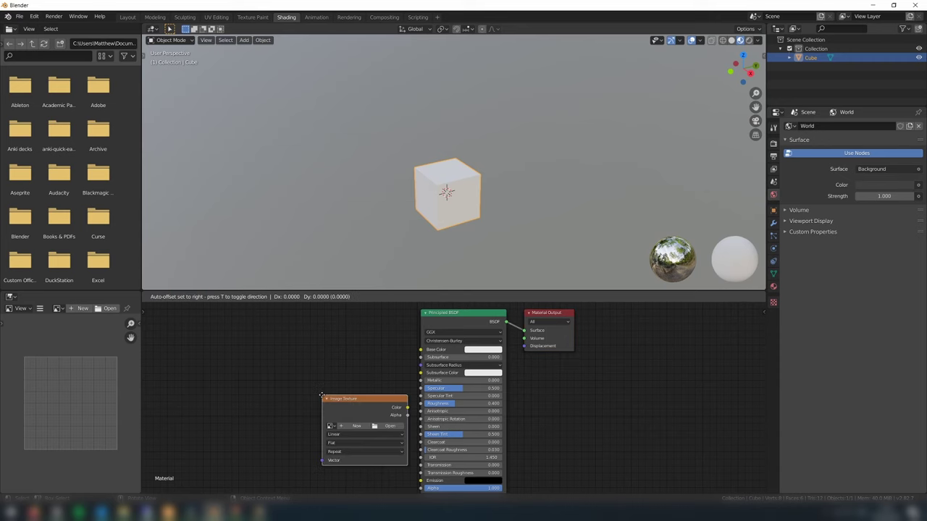
pyautogui.click(273, 352)
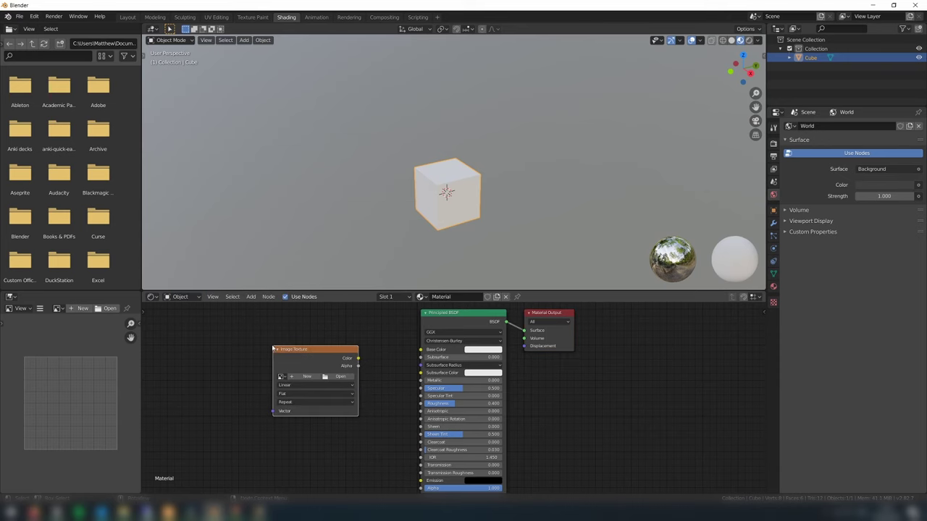
# Load crate32.png into the Image Texture node and connect its Color to Base Color.
pyautogui.click(331, 377)
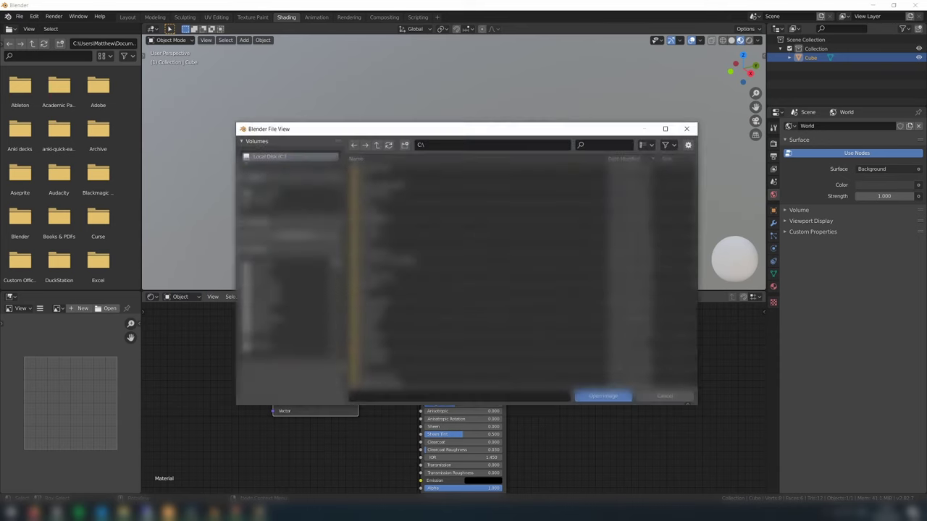
pyautogui.doubleClick(366, 326)
pyautogui.moveTo(353, 354); pyautogui.dragTo(421, 349)
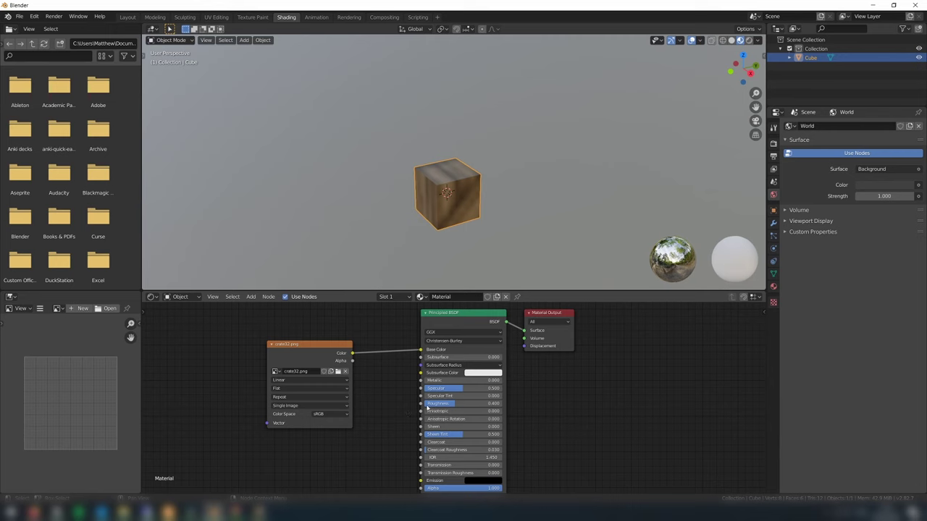
# Set Specular to 0 and the image interpolation to Closest for a crisp pixelated crate.
pyautogui.moveTo(471, 389); pyautogui.dragTo(500, 403)
pyautogui.moveTo(376, 275); pyautogui.dragTo(458, 233, button='middle')
pyautogui.click(290, 380)
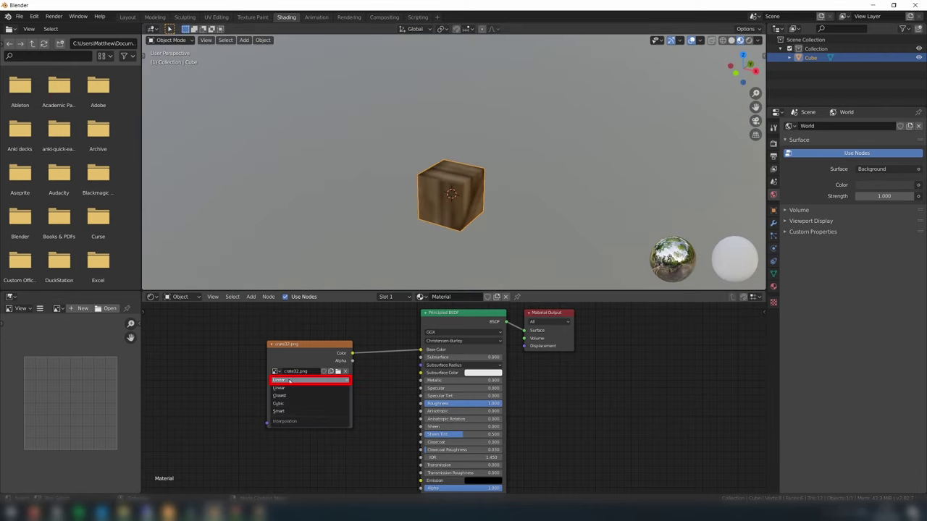
pyautogui.click(279, 395)
pyautogui.moveTo(420, 250); pyautogui.dragTo(451, 255, button='middle')
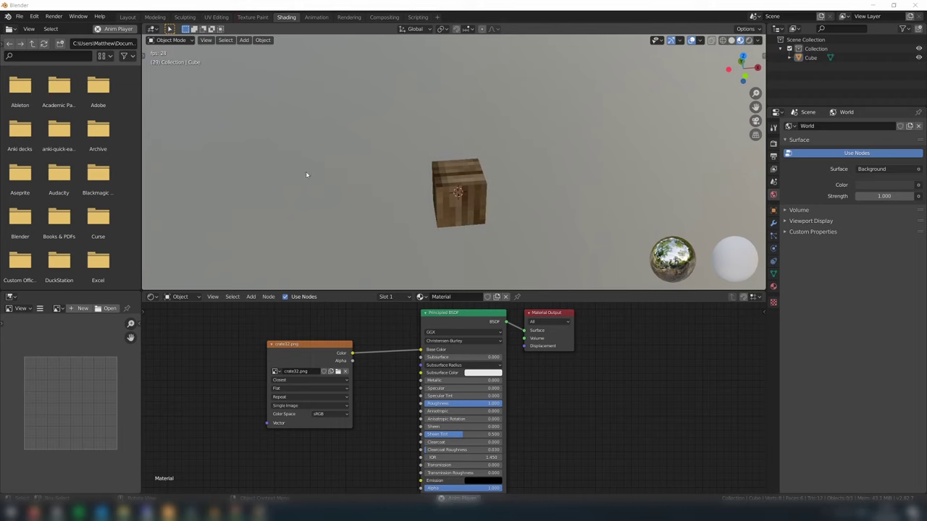
# Switch to UV Editing, put the cube in Edit Mode with Face select, and enable Material Preview.
pyautogui.click(216, 17)
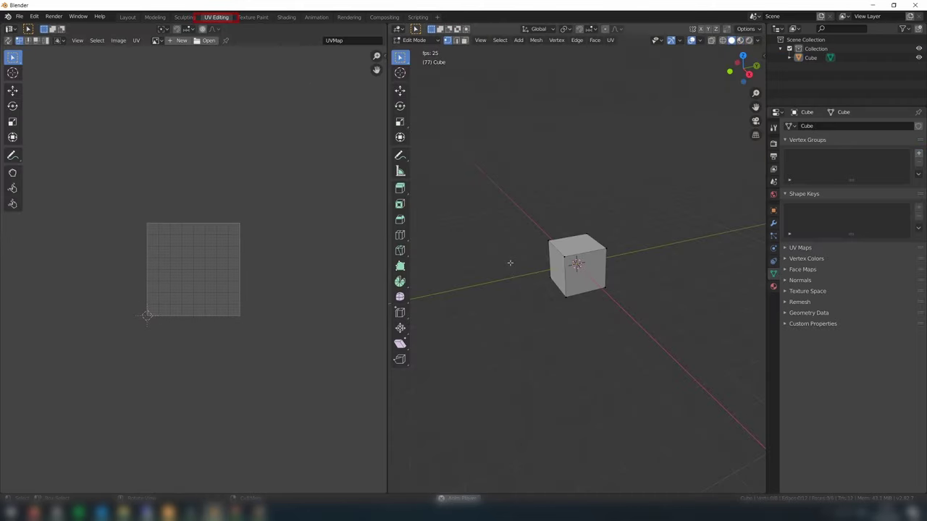
pyautogui.click(417, 40)
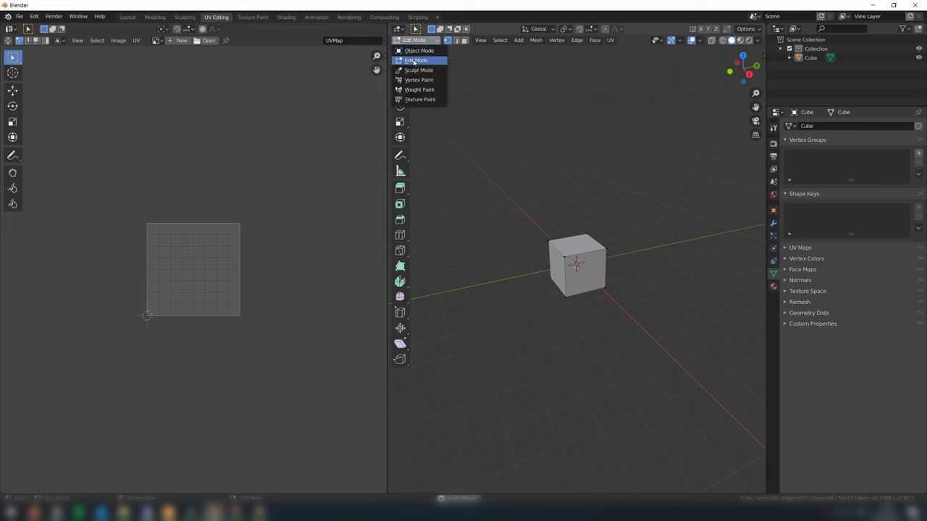
pyautogui.press('Tab')
pyautogui.press('Tab')
pyautogui.press('Tab')
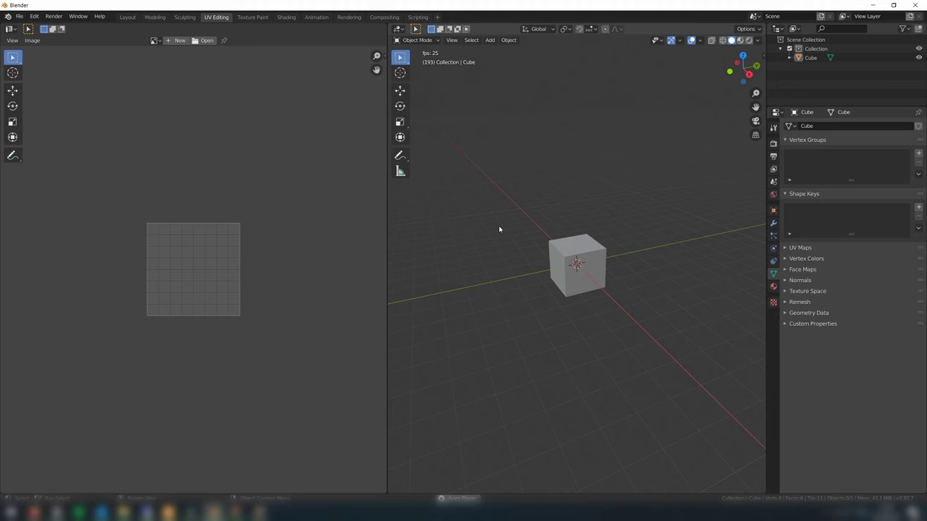
pyautogui.press('Tab')
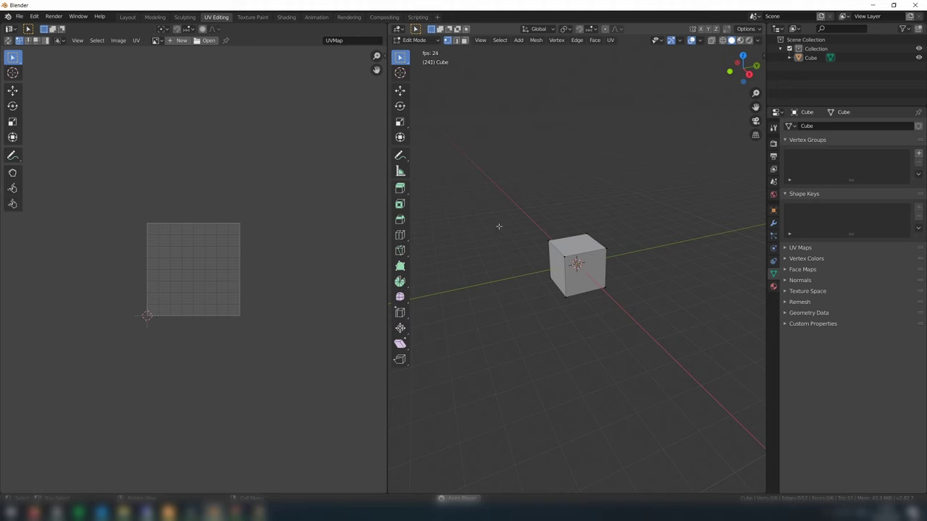
pyautogui.click(464, 41)
pyautogui.click(740, 41)
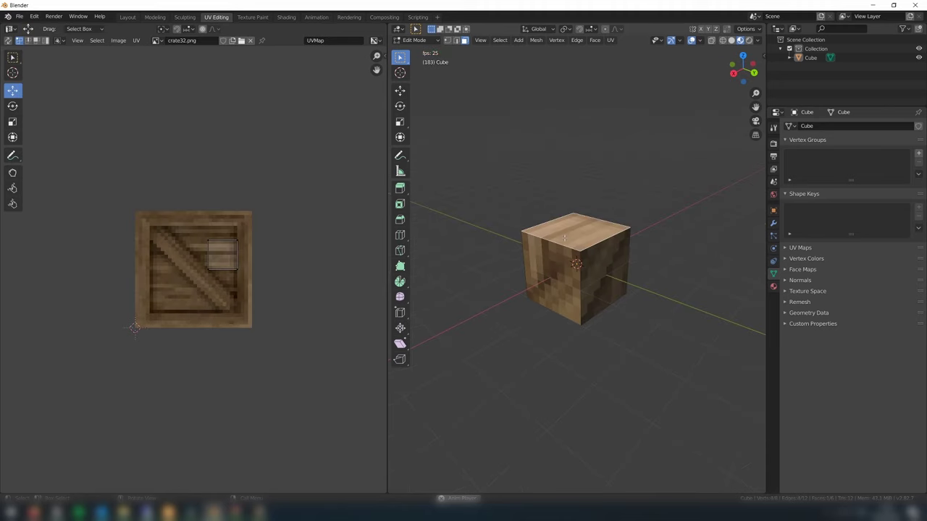
# Select all of the cube's faces so their UVs appear over the crate image.
pyautogui.moveTo(133, 200); pyautogui.dragTo(281, 385)
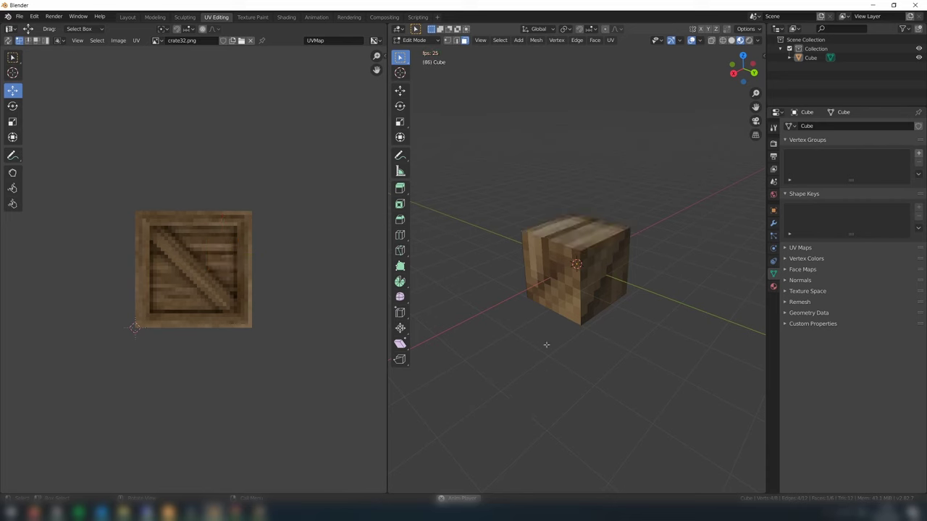
pyautogui.moveTo(459, 183); pyautogui.dragTo(660, 375)
pyautogui.moveTo(658, 372); pyautogui.dragTo(478, 306, button='middle')
pyautogui.moveTo(472, 192); pyautogui.dragTo(635, 330)
pyautogui.moveTo(565, 369); pyautogui.dragTo(664, 434, button='middle')
# Scale the UV cross up and move it down over the texture, then deselect the faces.
pyautogui.moveTo(72, 169); pyautogui.dragTo(284, 404)
pyautogui.click(12, 122)
pyautogui.moveTo(220, 243); pyautogui.dragTo(323, 181)
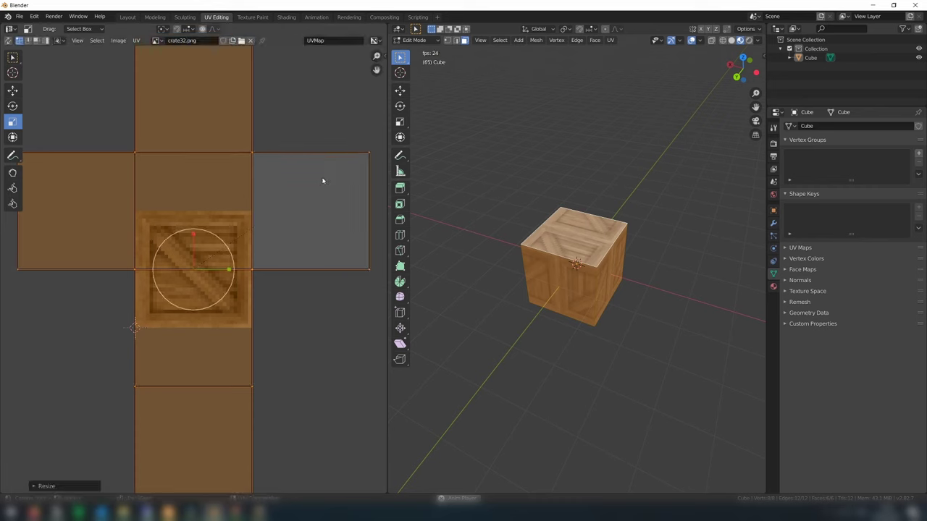
pyautogui.click(12, 90)
pyautogui.moveTo(194, 270); pyautogui.dragTo(195, 331)
pyautogui.click(557, 385)
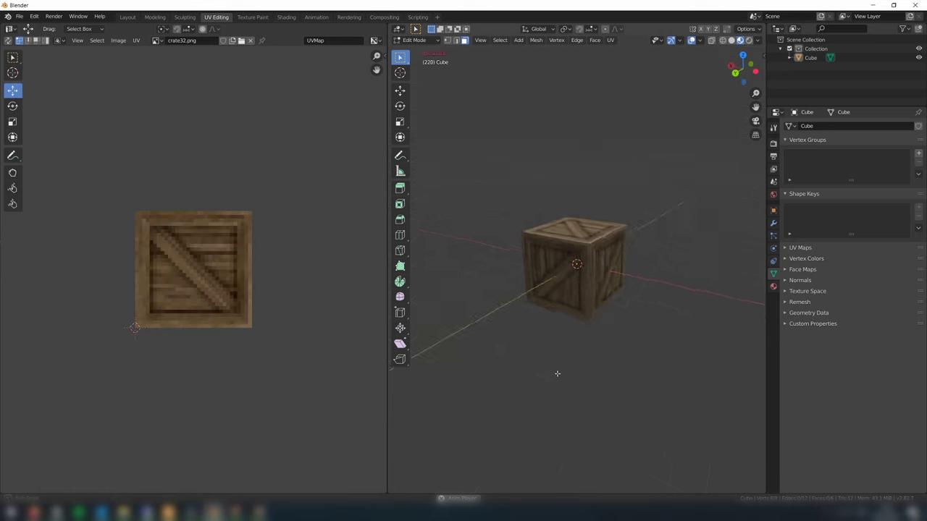
pyautogui.moveTo(555, 376); pyautogui.dragTo(592, 379, button='middle')
# Enter Edit Mode on the new cube and select all its geometry.
pyautogui.scroll(3, 518, 382)
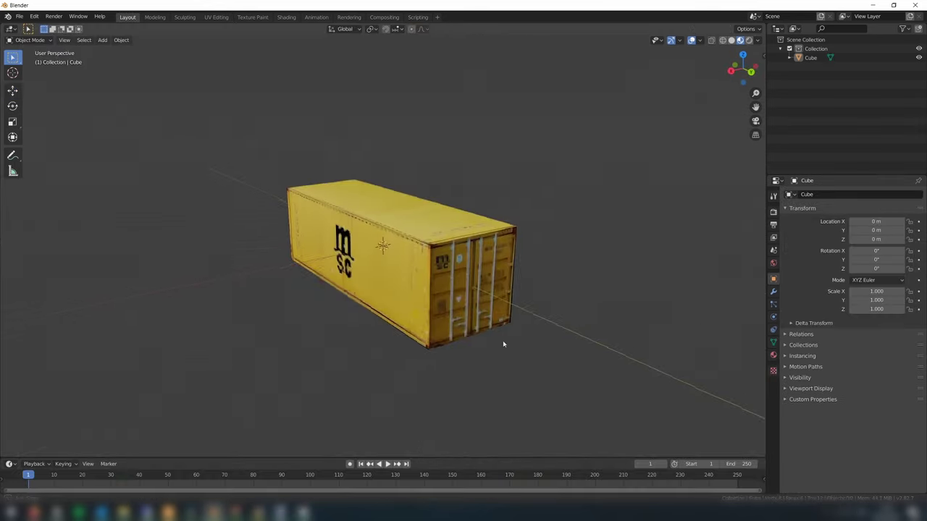
pyautogui.moveTo(503, 341)
pyautogui.mouseDown(button='middle')
pyautogui.moveTo(436, 343)
pyautogui.moveTo(506, 342)
pyautogui.mouseUp(button='middle')
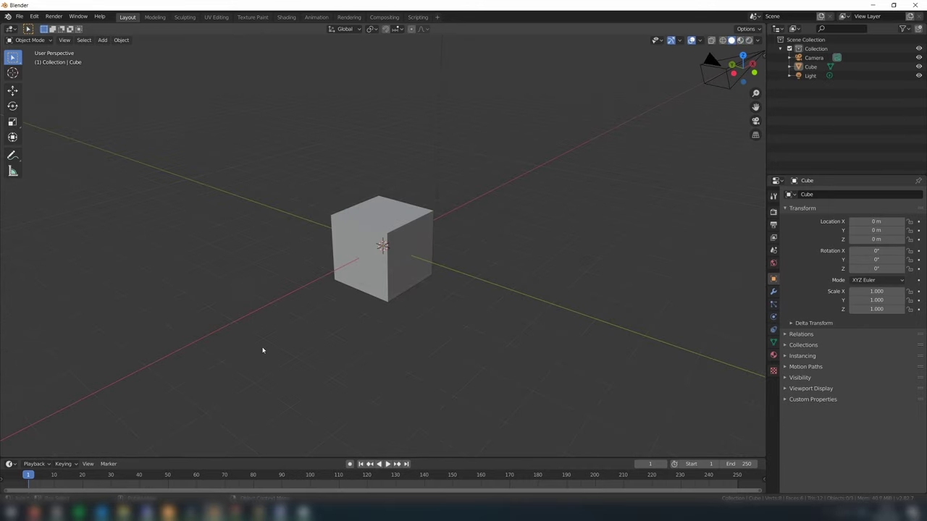
pyautogui.press('Tab')
pyautogui.press('a')
pyautogui.moveTo(263, 161); pyautogui.dragTo(487, 353)
pyautogui.moveTo(270, 228); pyautogui.dragTo(269, 228, button='middle')
# Stretch the cube along its length and the X axis into a long container-shaped box.
pyautogui.click(12, 121)
pyautogui.moveTo(144, 181); pyautogui.dragTo(255, 227, button='middle')
pyautogui.moveTo(304, 237); pyautogui.dragTo(217, 239)
pyautogui.moveTo(383, 203); pyautogui.dragTo(381, 193)
pyautogui.moveTo(381, 193); pyautogui.dragTo(381, 244, button='middle')
pyautogui.moveTo(414, 244); pyautogui.dragTo(439, 241)
pyautogui.scroll(-4, 439, 241)
pyautogui.moveTo(439, 241); pyautogui.dragTo(489, 296, button='middle')
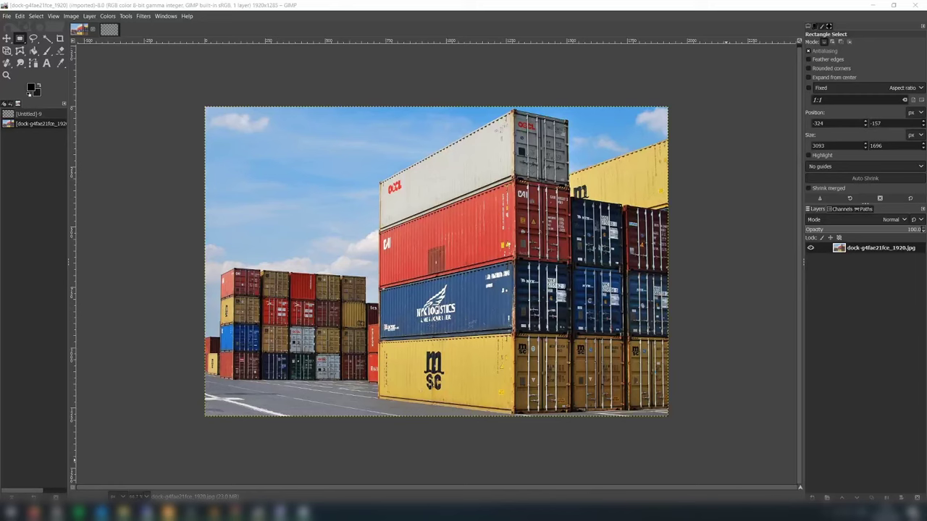
# Freehand-select the yellow MSC container side and paste it as its own layer.
pyautogui.press('f')
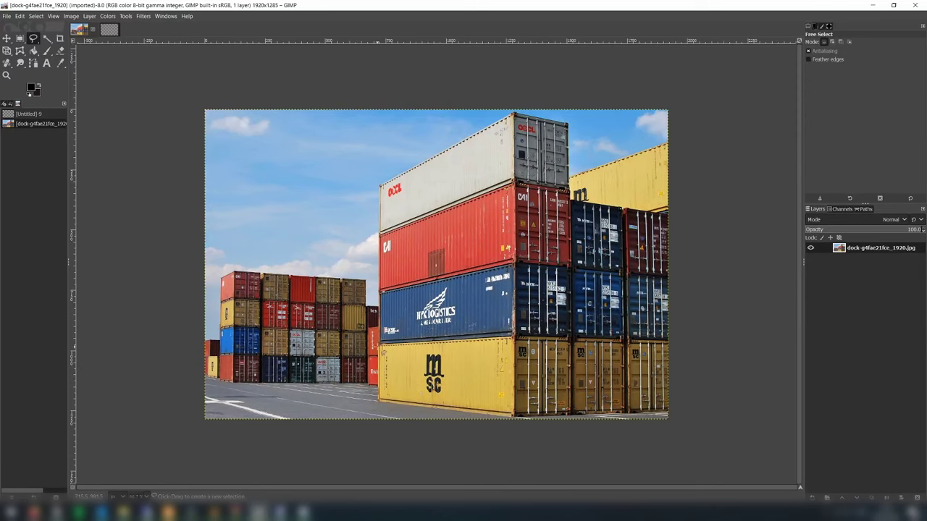
pyautogui.keyDown('ctrl'); pyautogui.scroll(3, 427, 382); pyautogui.keyUp('ctrl')
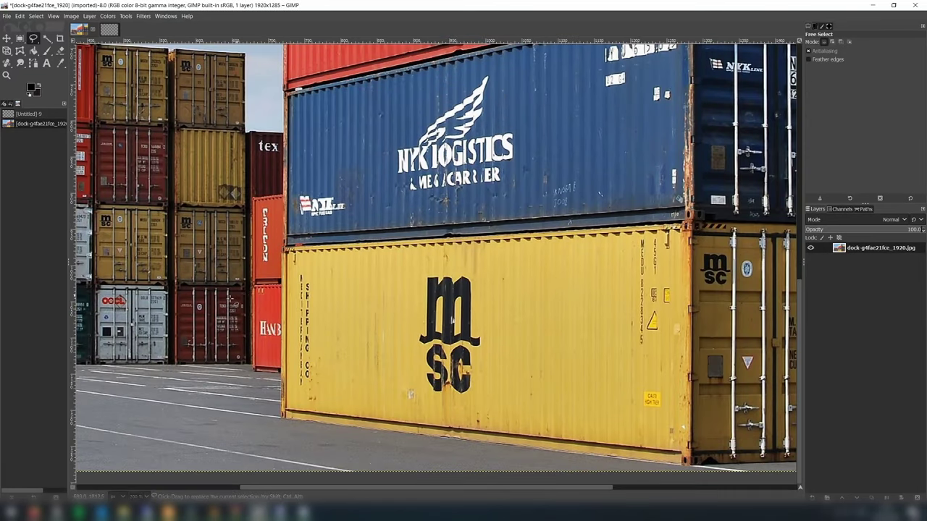
pyautogui.keyDown('ctrl'); pyautogui.scroll(-3, 620, 441); pyautogui.keyUp('ctrl')
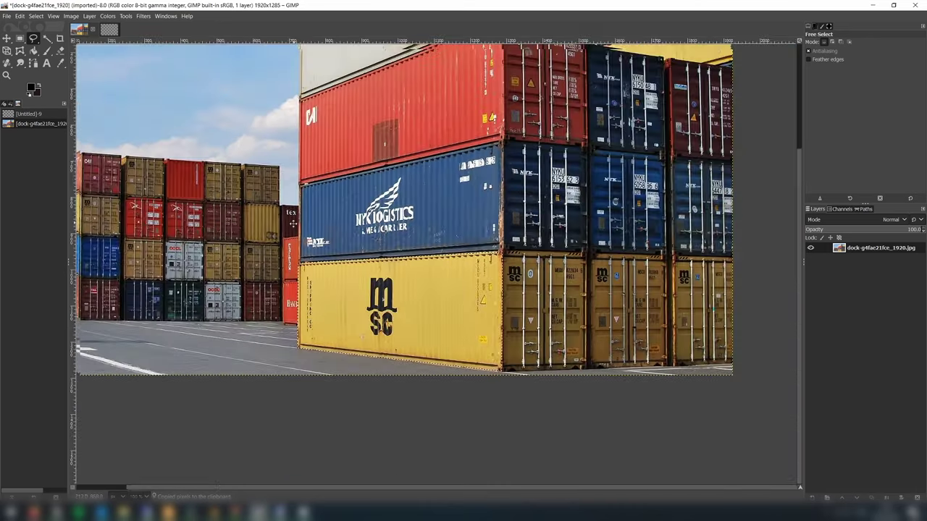
pyautogui.hotkey('ctrl', 'v')
pyautogui.press('1')
# Square up the pasted container side with a perspective transform, then rectangle-select it.
pyautogui.hotkey('ctrl', 'shift', 'n')
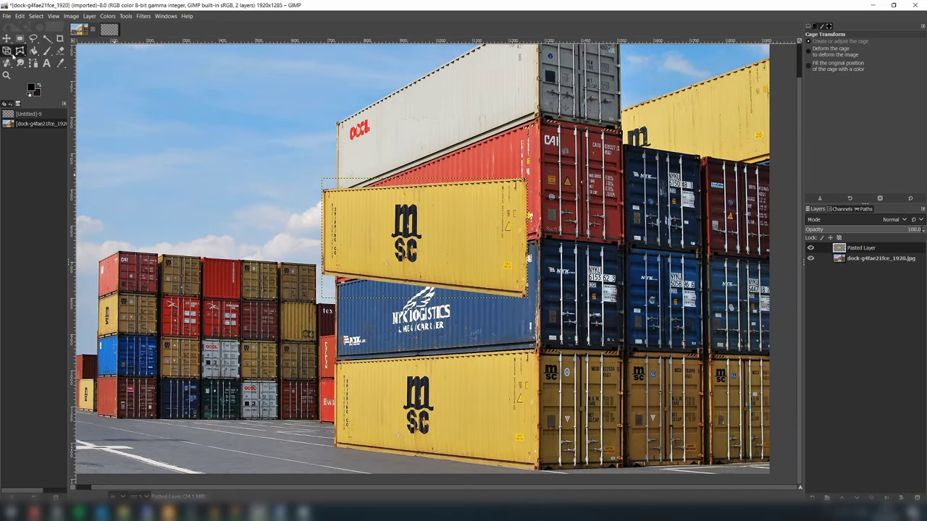
pyautogui.hotkey('shift', 'p')
pyautogui.click(529, 215)
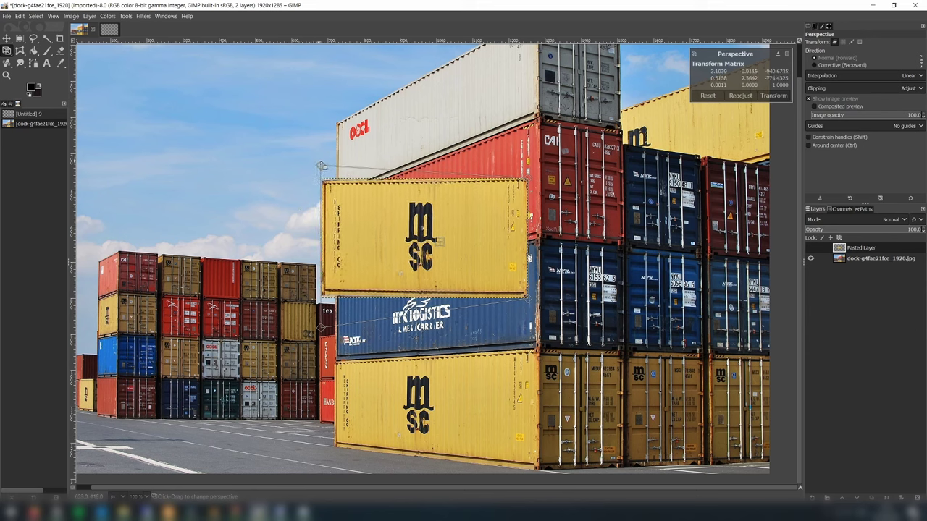
pyautogui.moveTo(322, 178); pyautogui.dragTo(265, 166)
pyautogui.moveTo(320, 327); pyautogui.dragTo(265, 333)
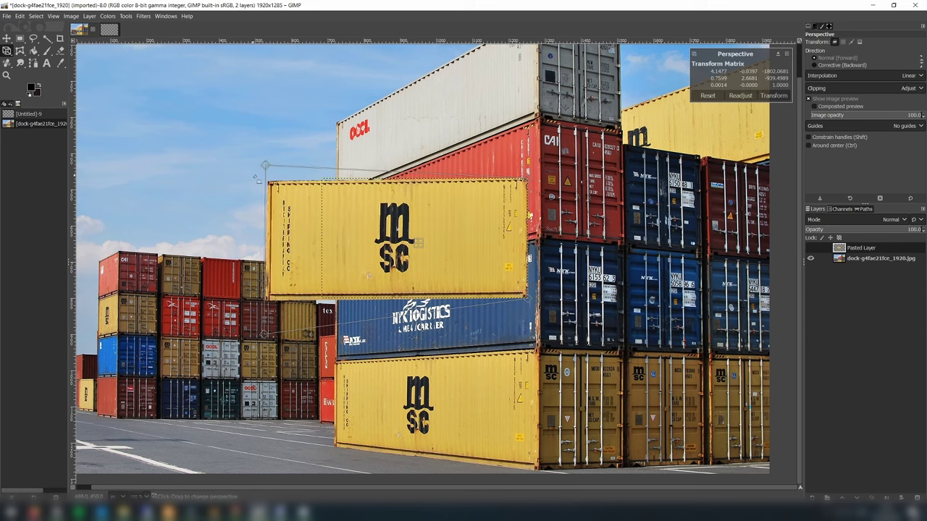
pyautogui.moveTo(263, 165); pyautogui.dragTo(260, 166)
pyautogui.press('Return')
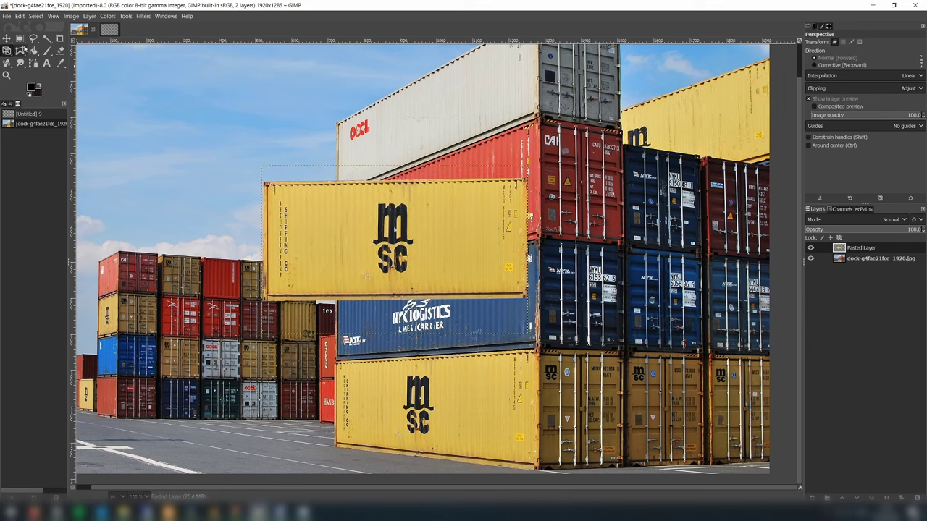
pyautogui.click(21, 39)
pyautogui.moveTo(193, 131); pyautogui.dragTo(663, 414)
# Paste the straightened container side into the top-left of [Untitled]-9.
pyautogui.click(108, 28)
pyautogui.hotkey('ctrl', 'v')
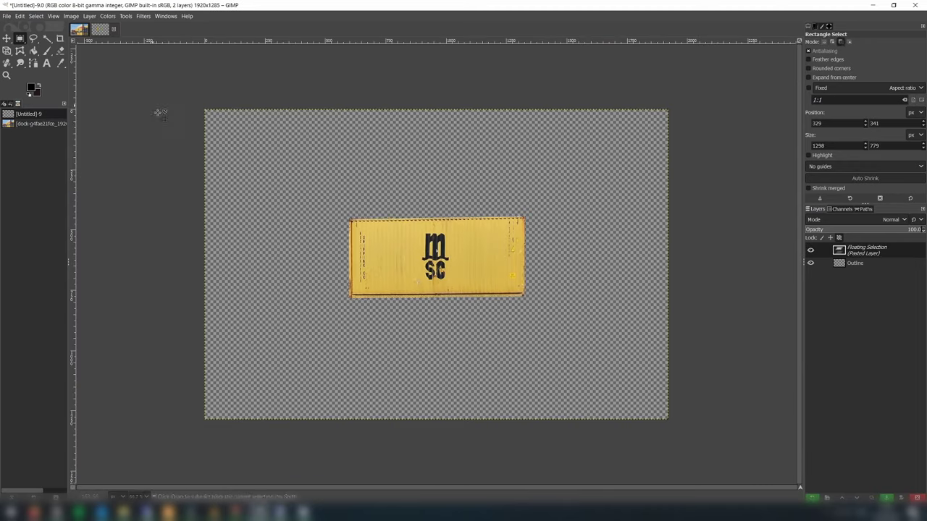
pyautogui.moveTo(436, 257); pyautogui.dragTo(297, 158)
# Add a perspective-corrected door end and place the second container side below the first.
pyautogui.click(78, 29)
pyautogui.press('f')
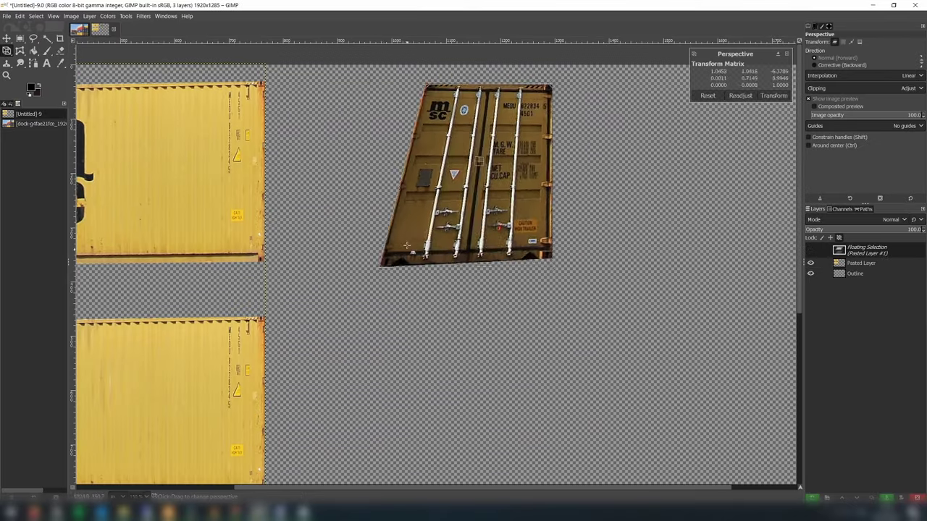
pyautogui.moveTo(424, 87); pyautogui.dragTo(378, 83)
pyautogui.press('Return')
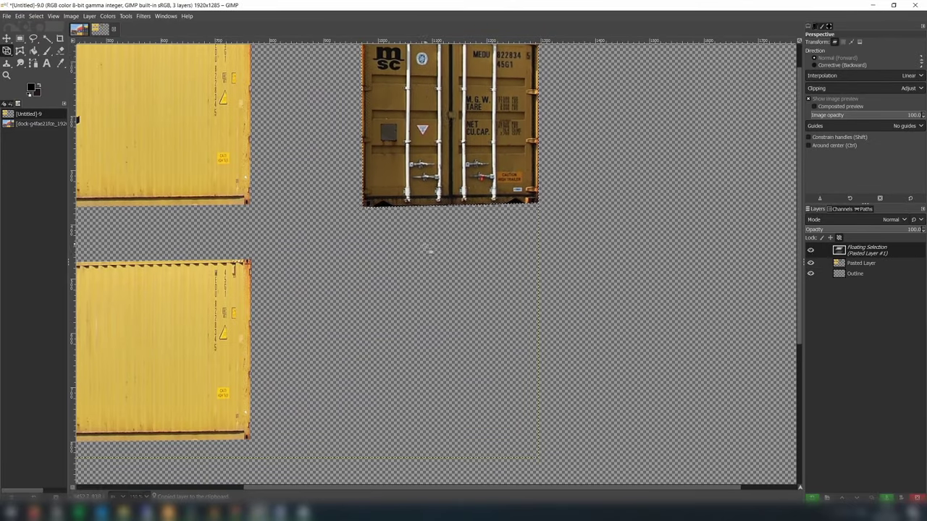
pyautogui.moveTo(513, 148); pyautogui.dragTo(513, 357)
# Raise the copied layer's Lightness to 28.49 with Hue-Chroma.
pyautogui.hotkey('shift', 'ctrl', 'n')
pyautogui.click(108, 16)
pyautogui.click(130, 61)
pyautogui.moveTo(131, 147); pyautogui.dragTo(153, 150)
pyautogui.click(155, 183)
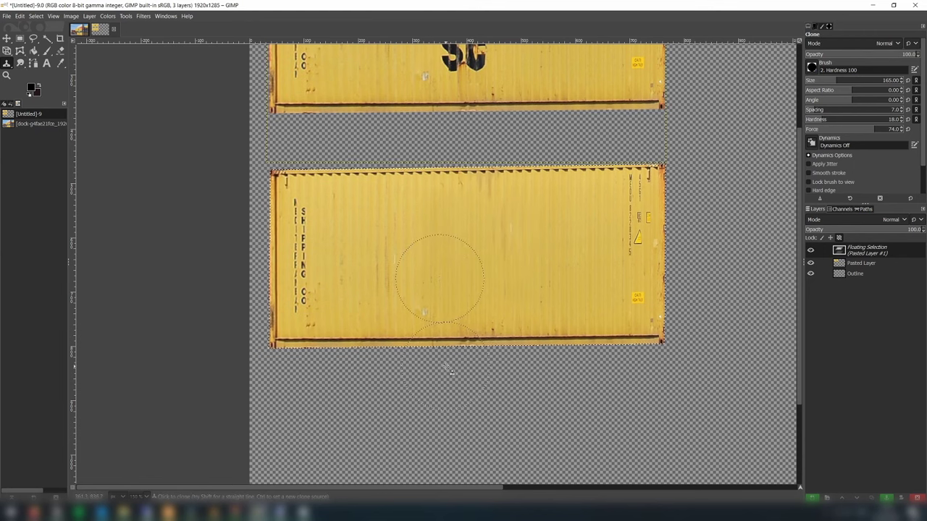
# Apply Brightness-Contrast to the whole texture and bring up Scale Image.
pyautogui.hotkey('shift', 'ctrl', 'j')
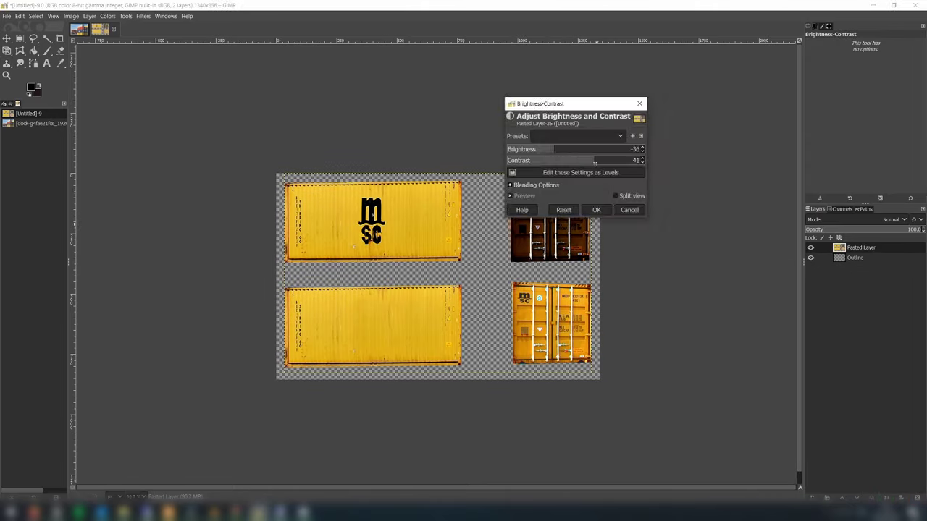
pyautogui.click(70, 16)
pyautogui.click(85, 131)
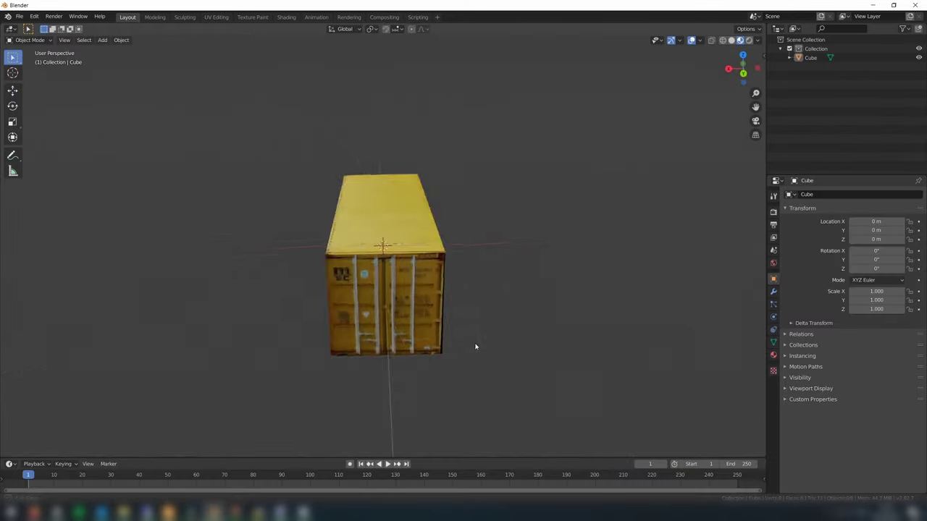
# Orbit the textured container from the door end round to the MSC-logo side.
pyautogui.moveTo(470, 348); pyautogui.dragTo(515, 342, button='middle')
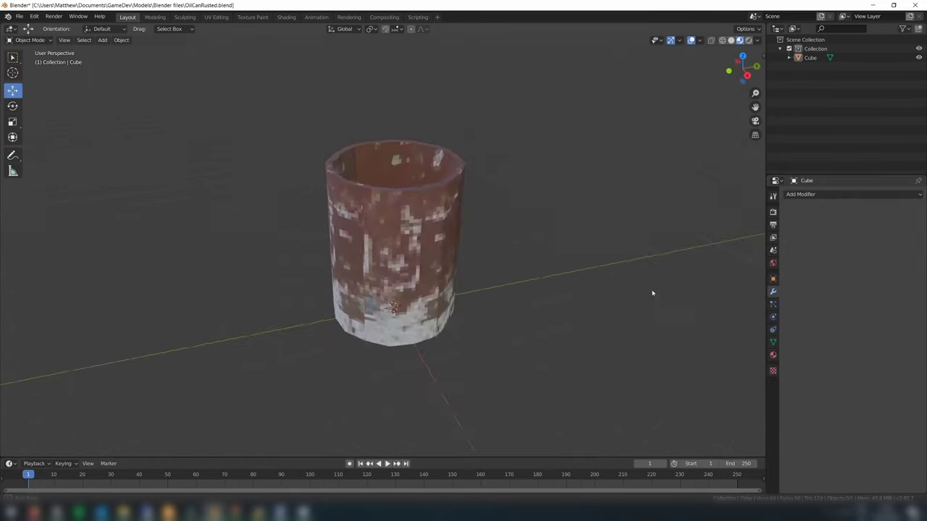
# Orbit around the rusted oil can and then the traffic cone models.
pyautogui.moveTo(651, 294); pyautogui.dragTo(596, 290, button='middle')
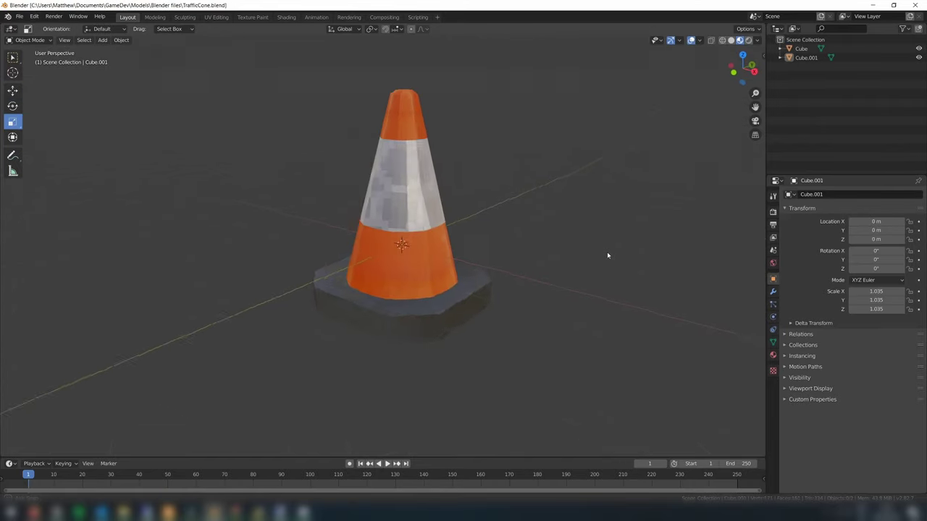
pyautogui.moveTo(608, 256); pyautogui.dragTo(534, 254, button='middle')
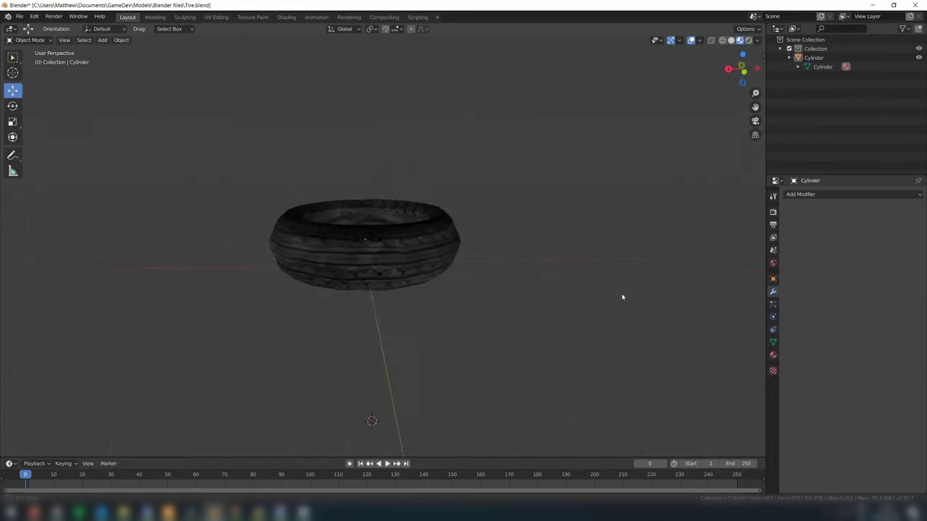